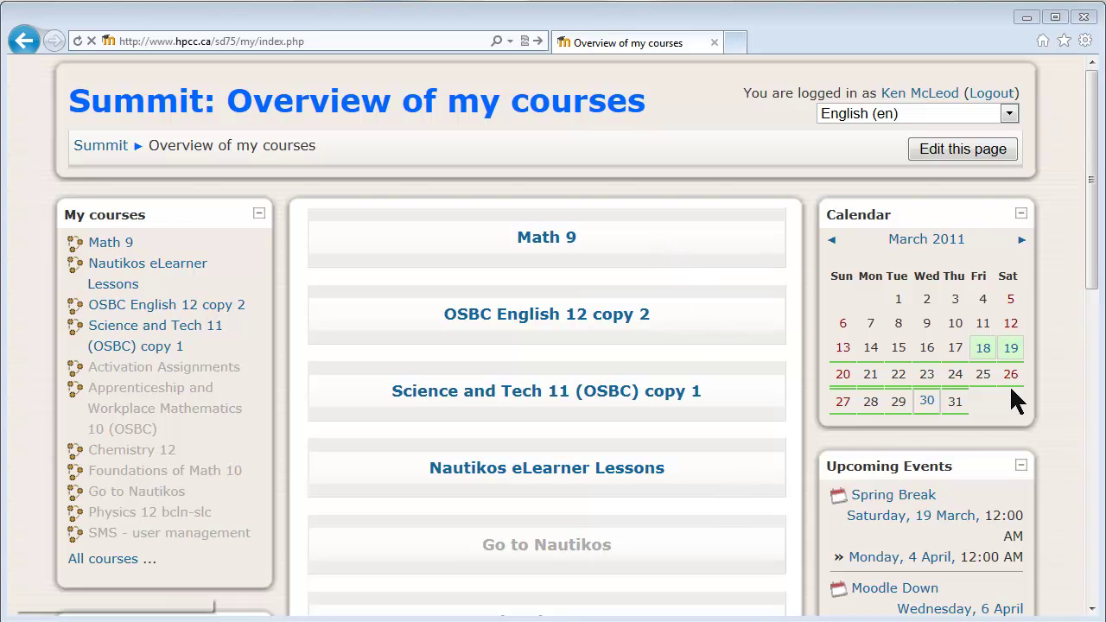
Open the Science and Tech 11 (OSBC) copy 1 course and look over its Course Overview
{"action": "left_click_drag", "start_coordinate": [1097, 266], "coordinate": [1094, 239]}
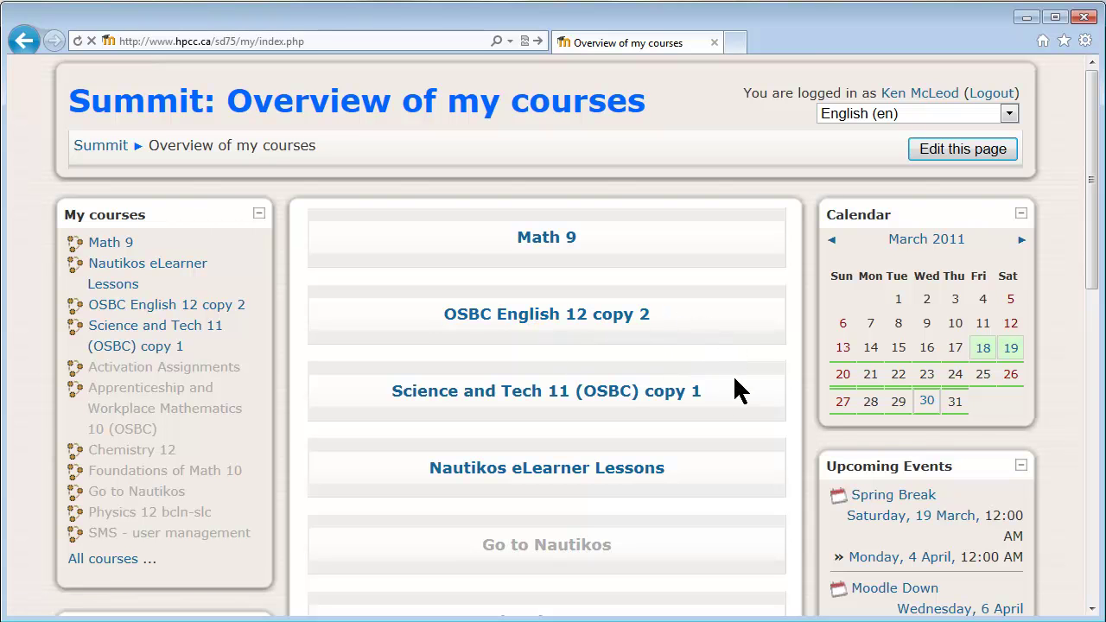
{"action": "left_click", "coordinate": [619, 395]}
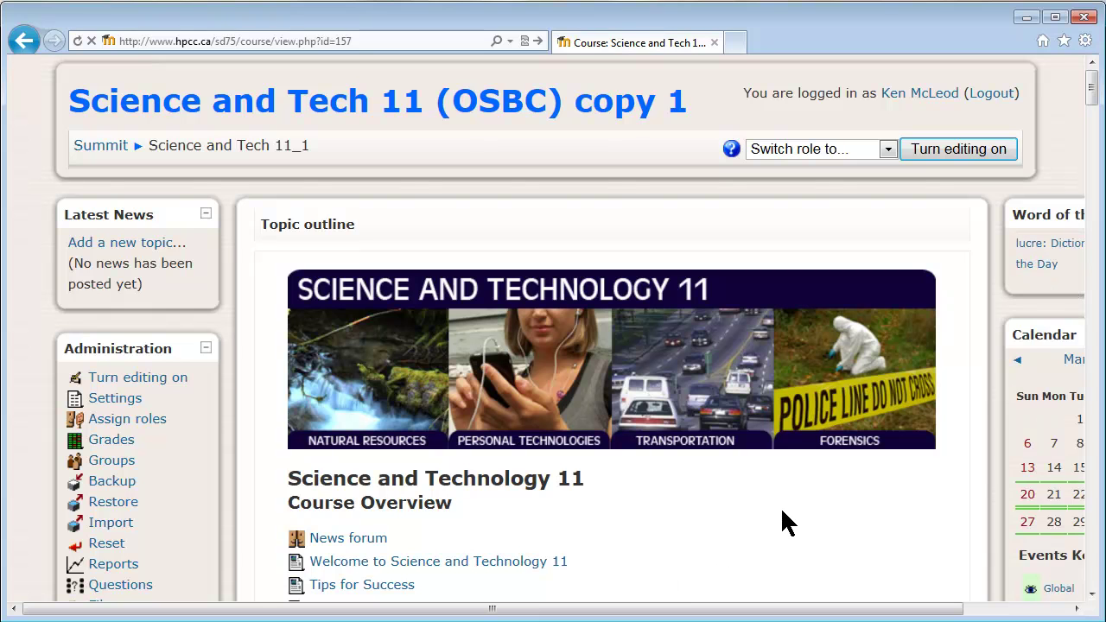
{"action": "scroll", "coordinate": [781, 507], "scroll_direction": "down", "scroll_amount": 2}
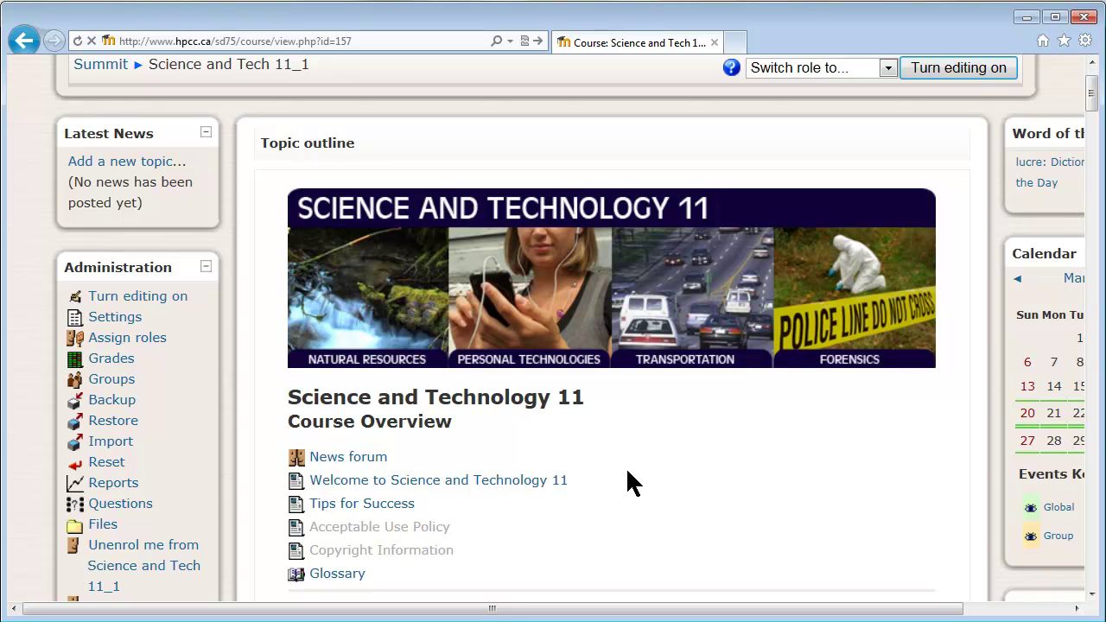
{"action": "scroll", "coordinate": [655, 484], "scroll_direction": "down", "scroll_amount": 1}
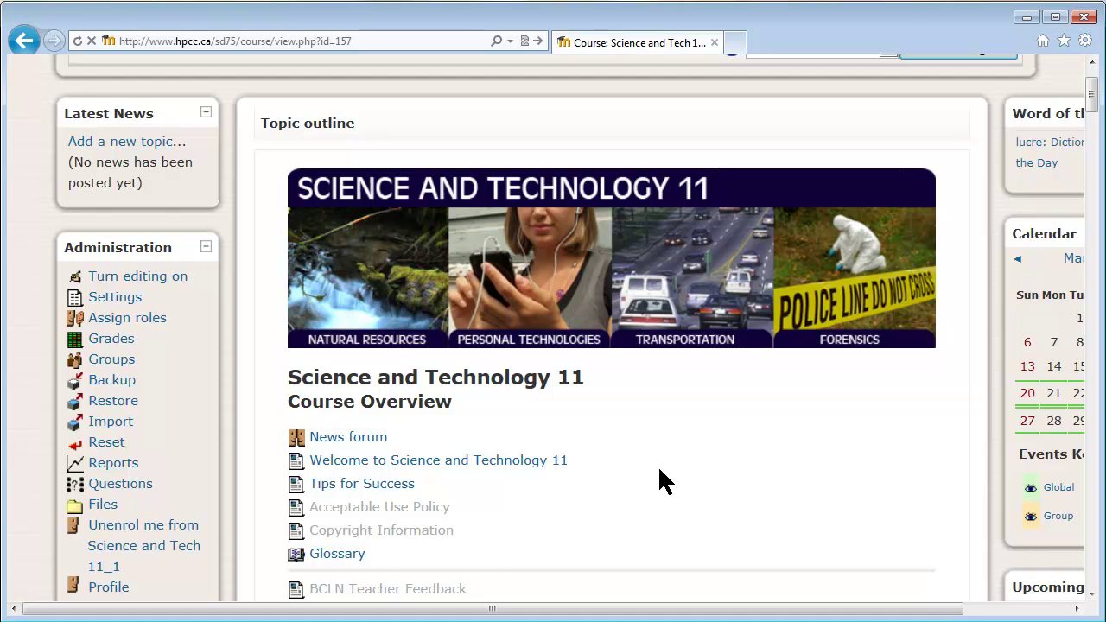
{"action": "scroll", "coordinate": [665, 481], "scroll_direction": "down", "scroll_amount": 1}
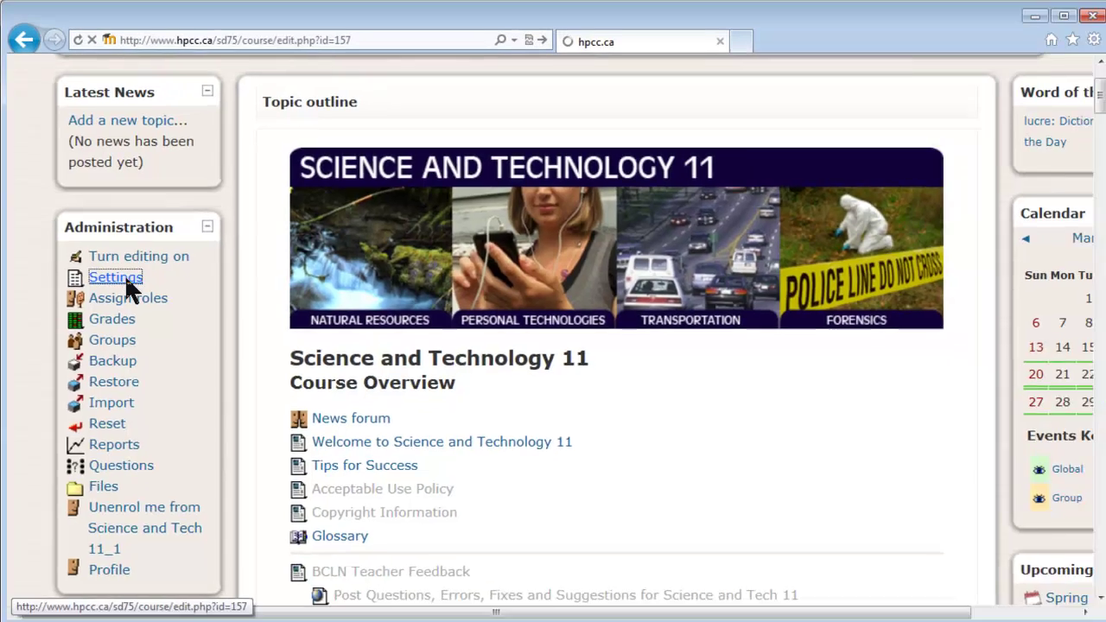
In the course settings, set Availability to 'This course is not available to students'
{"action": "left_click", "coordinate": [227, 400]}
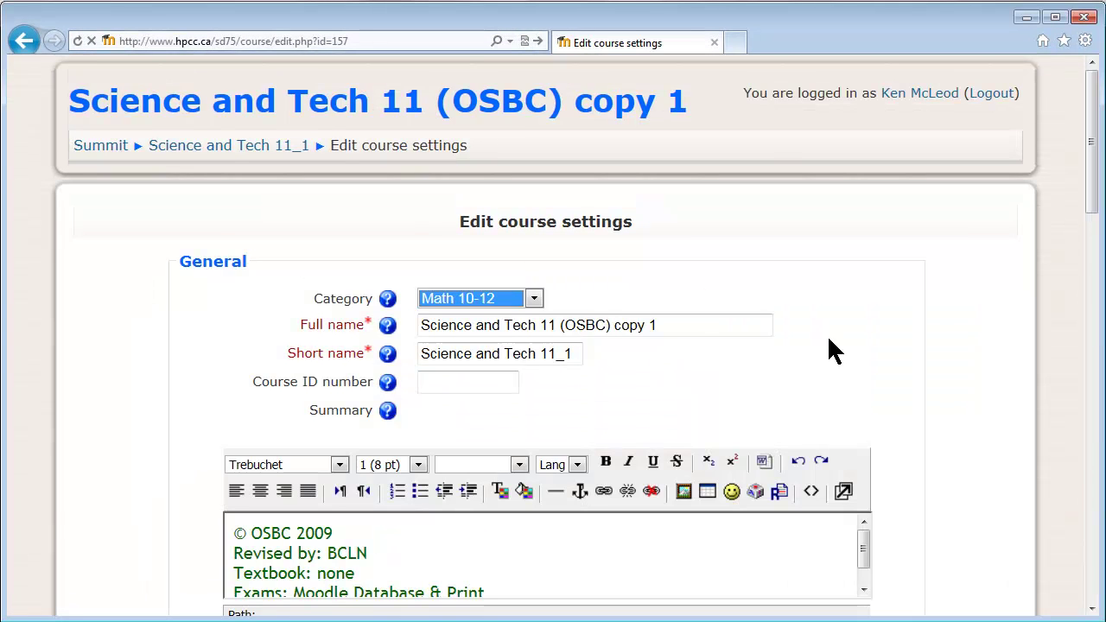
{"action": "scroll", "coordinate": [894, 326], "scroll_direction": "down", "scroll_amount": 4}
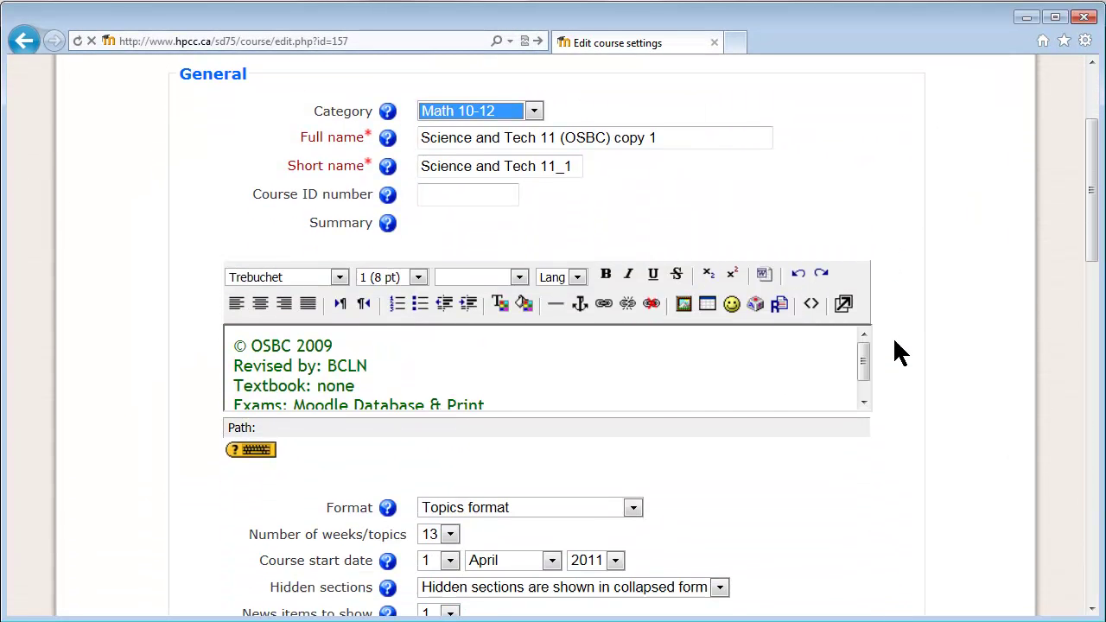
{"action": "scroll", "coordinate": [899, 338], "scroll_direction": "down", "scroll_amount": 8}
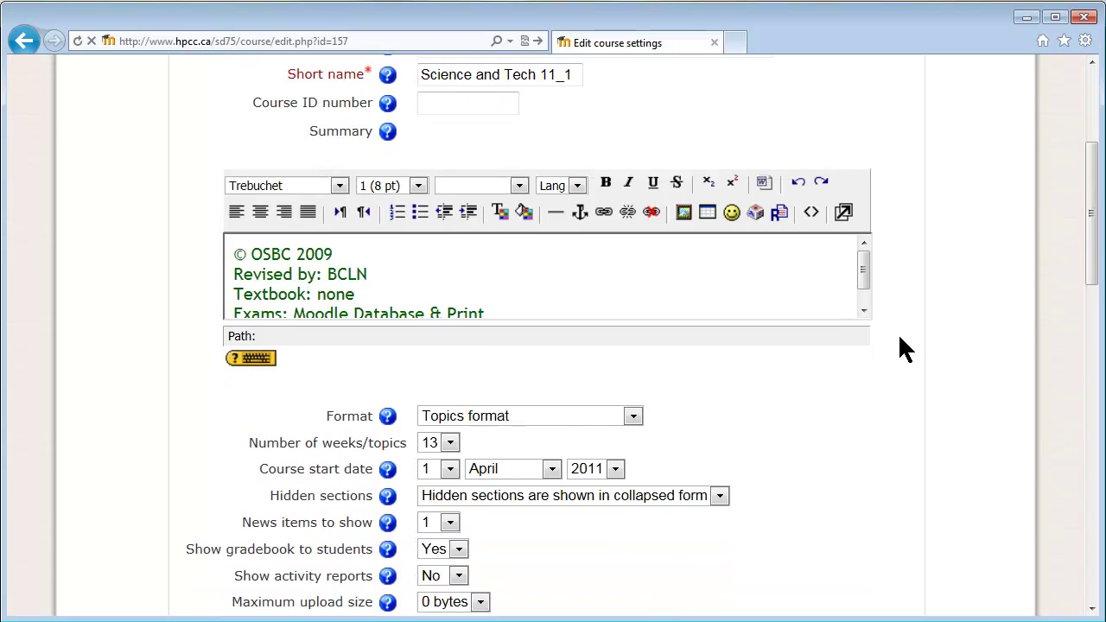
{"action": "scroll", "coordinate": [900, 338], "scroll_direction": "down", "scroll_amount": 6}
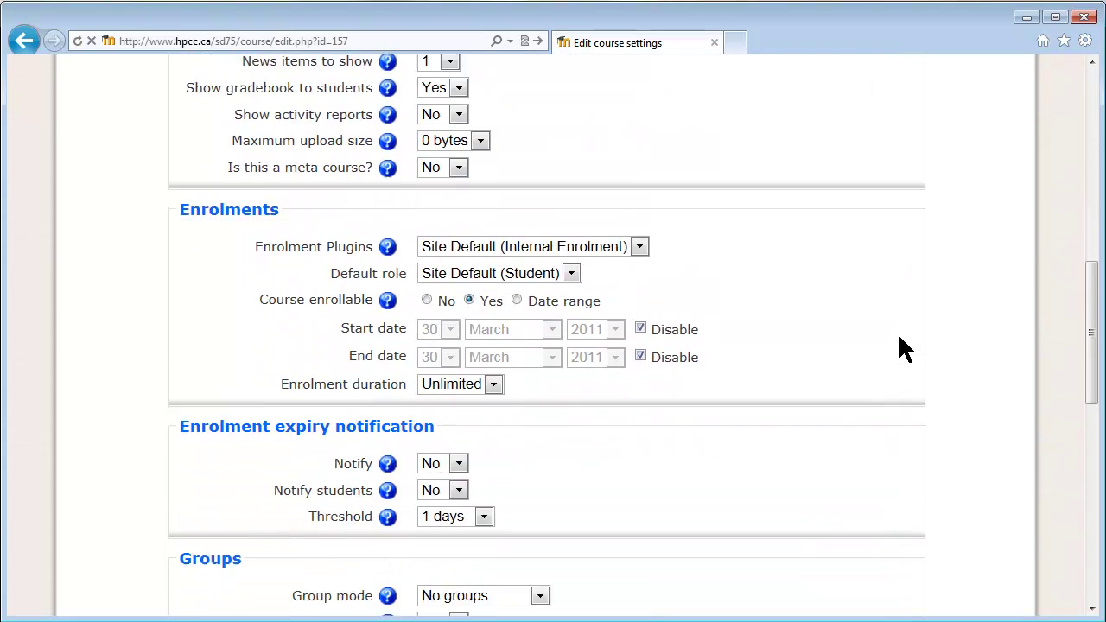
{"action": "scroll", "coordinate": [899, 336], "scroll_direction": "down", "scroll_amount": 5}
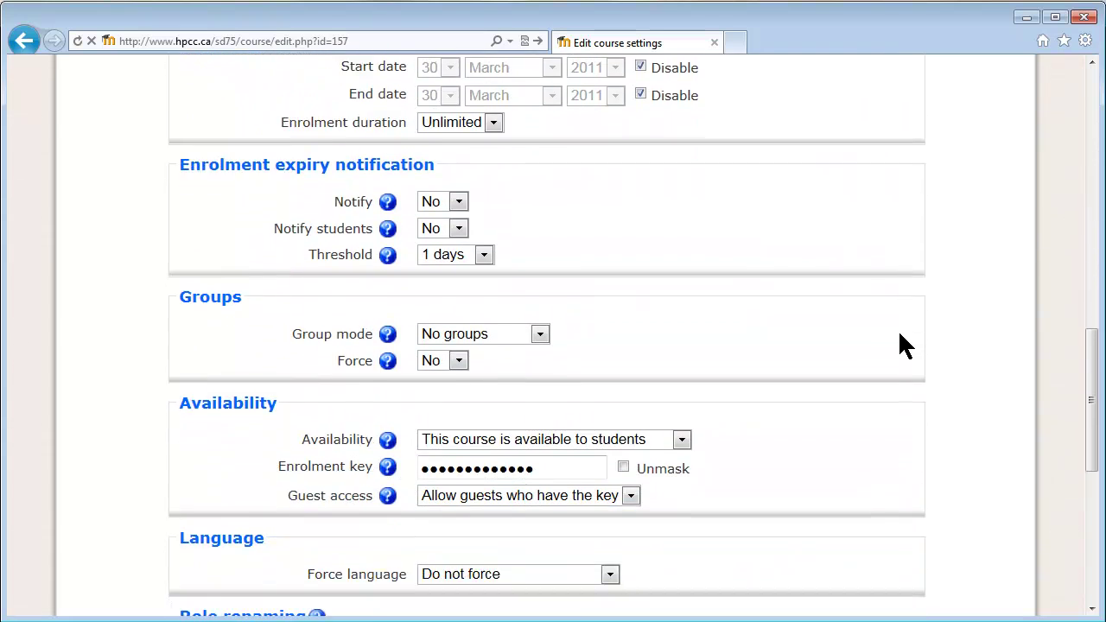
{"action": "scroll", "coordinate": [893, 344], "scroll_direction": "down", "scroll_amount": 1}
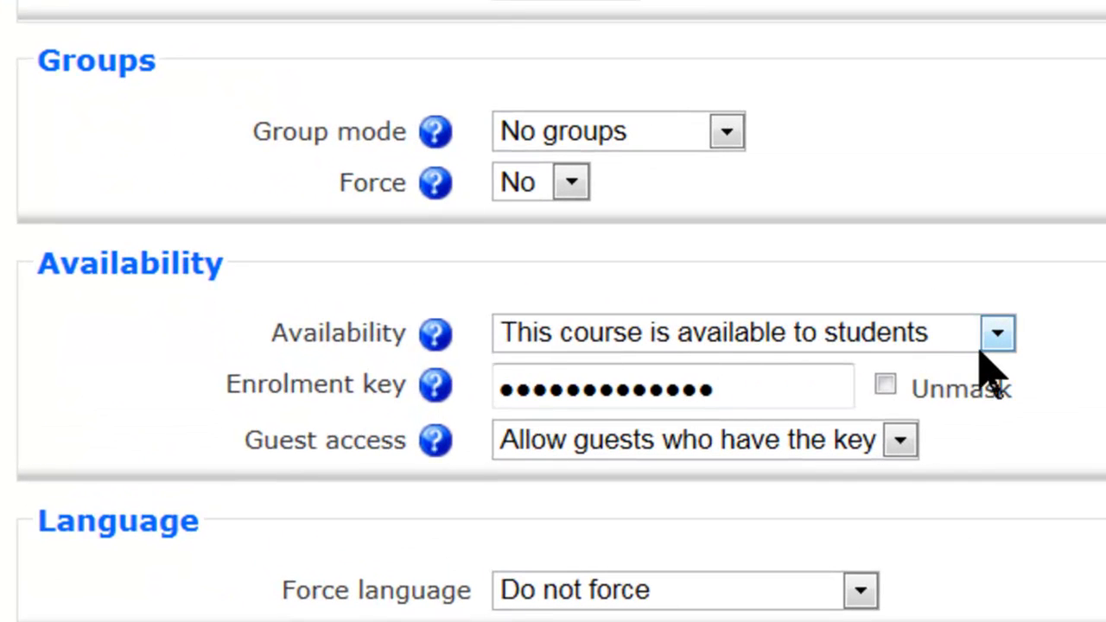
{"action": "left_click", "coordinate": [980, 347]}
{"action": "left_click", "coordinate": [950, 371]}
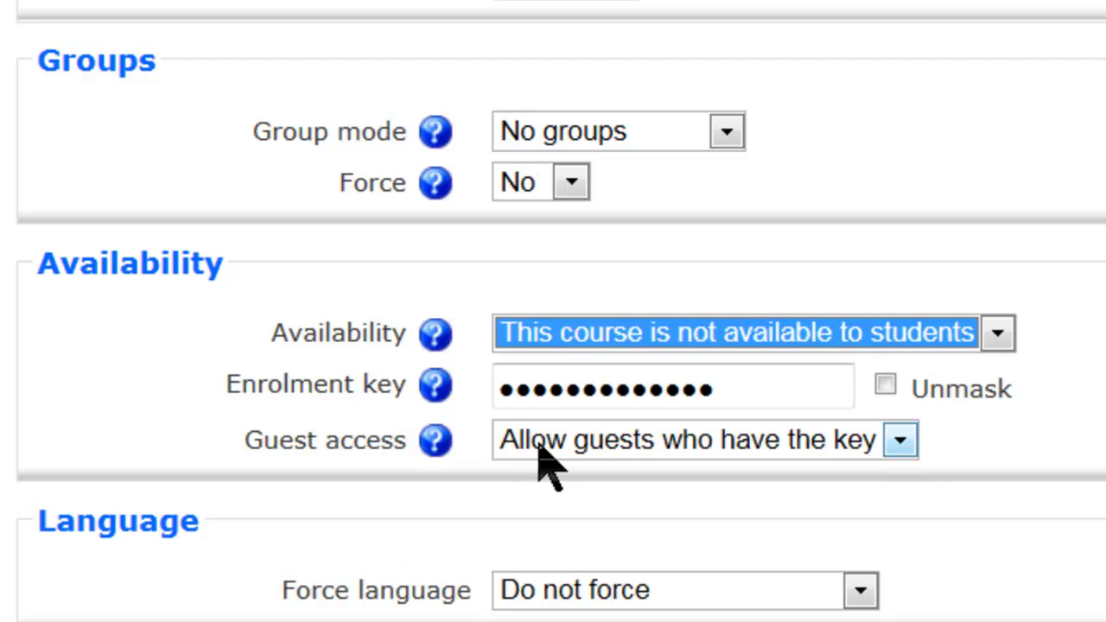
Set Guest access to 'Do not allow guests in'
{"action": "left_click", "coordinate": [901, 442]}
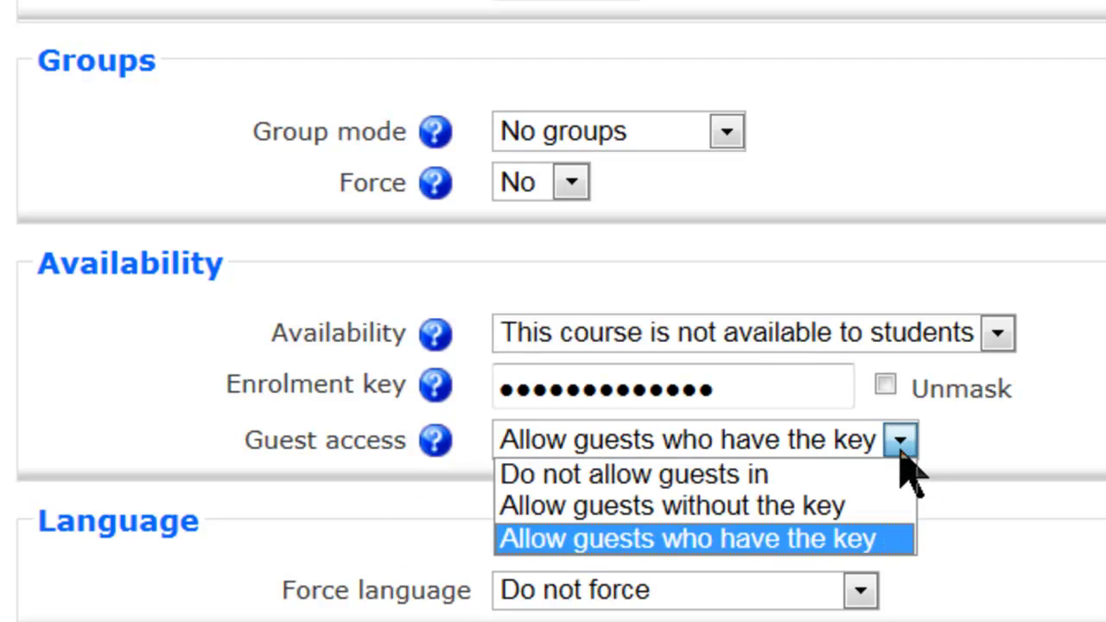
{"action": "left_click", "coordinate": [837, 478]}
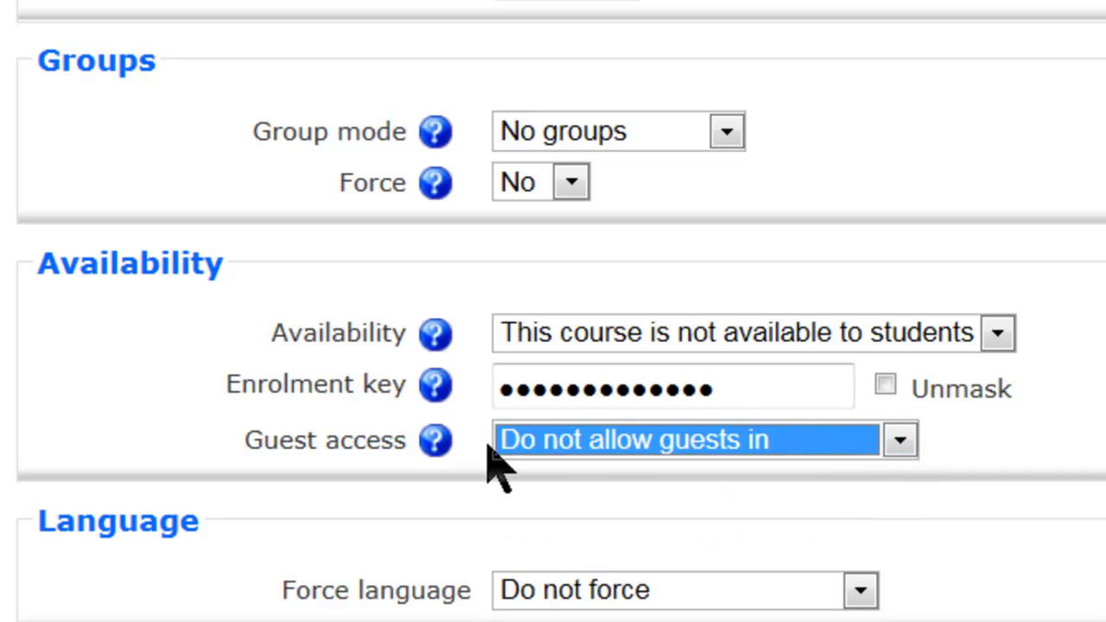
{"action": "left_click", "coordinate": [902, 443]}
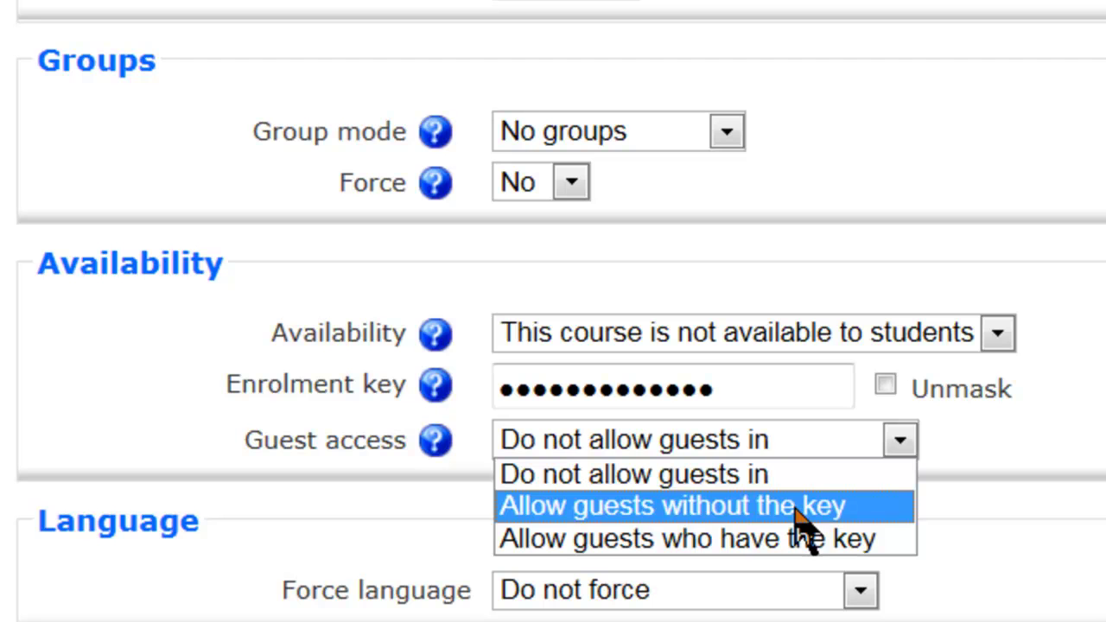
{"action": "left_click", "coordinate": [803, 508]}
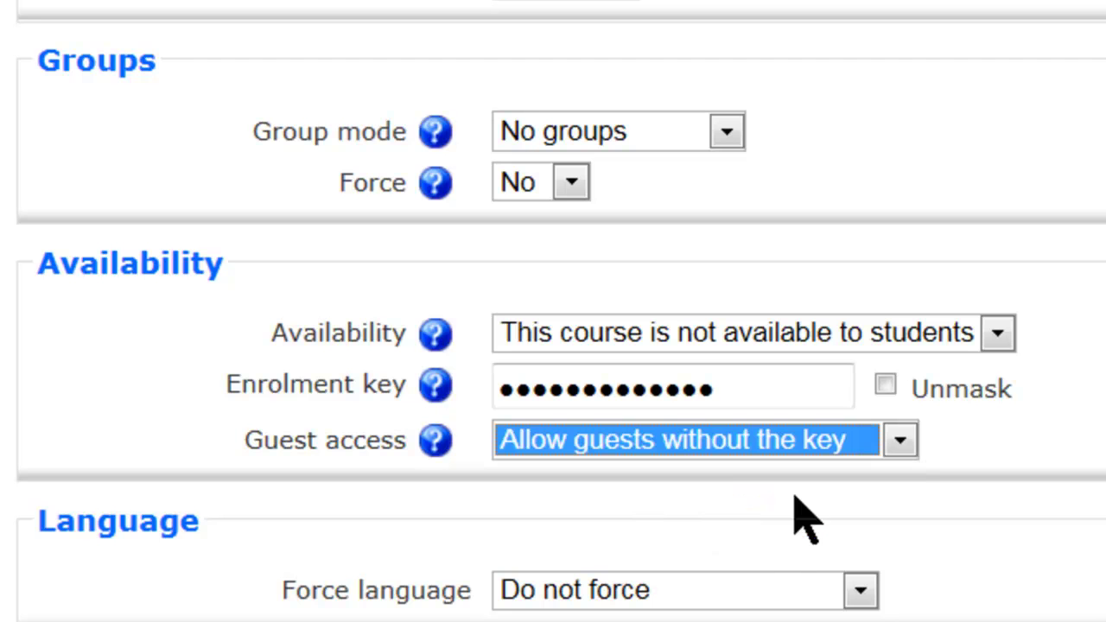
{"action": "left_click", "coordinate": [901, 442]}
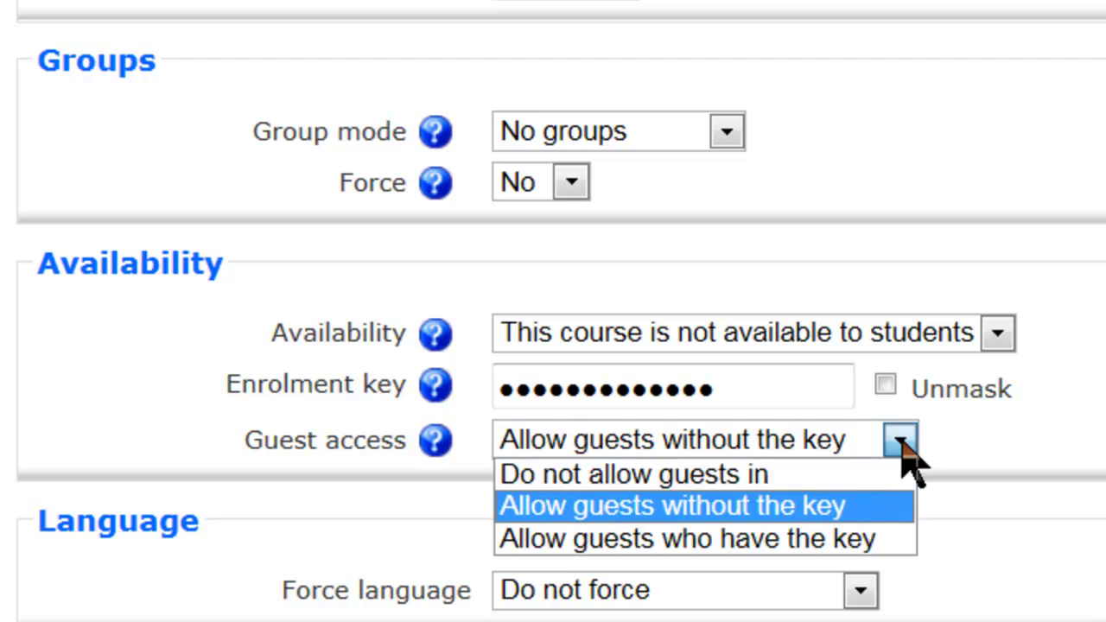
{"action": "left_click", "coordinate": [816, 476]}
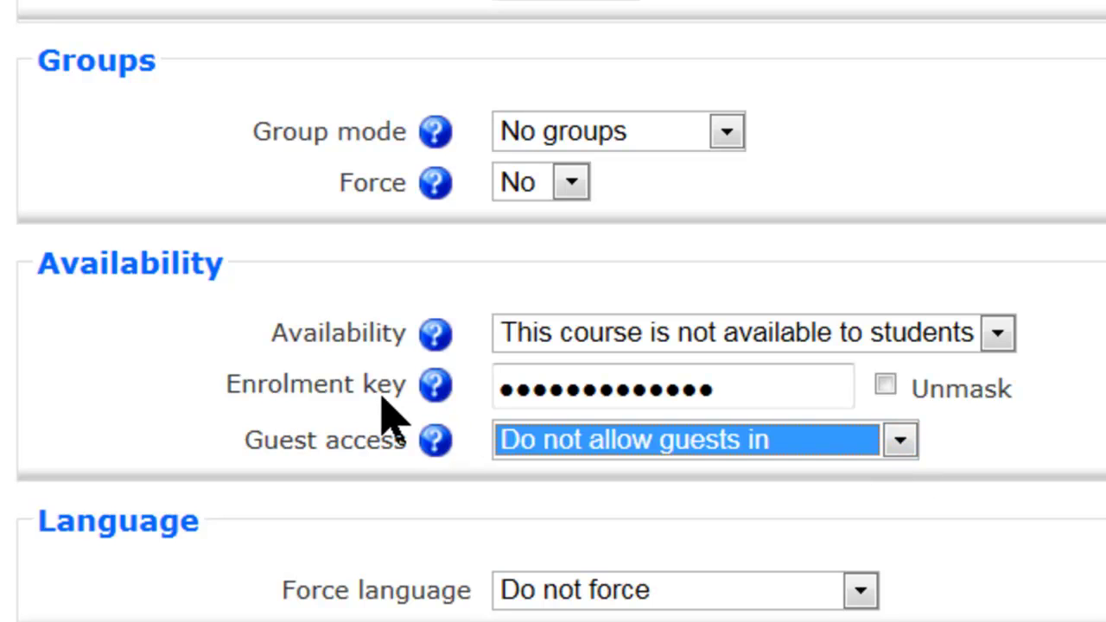
Unmask the enrolment key and replace the complex key with a short, simple word
{"action": "left_click", "coordinate": [887, 387]}
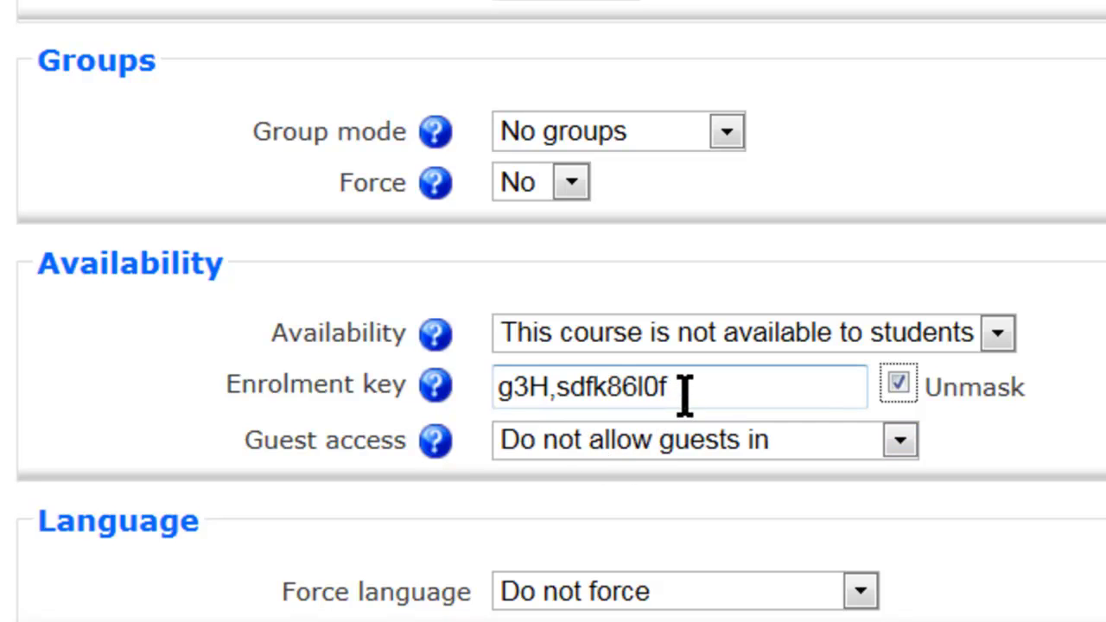
{"action": "left_click_drag", "start_coordinate": [686, 393], "coordinate": [435, 409]}
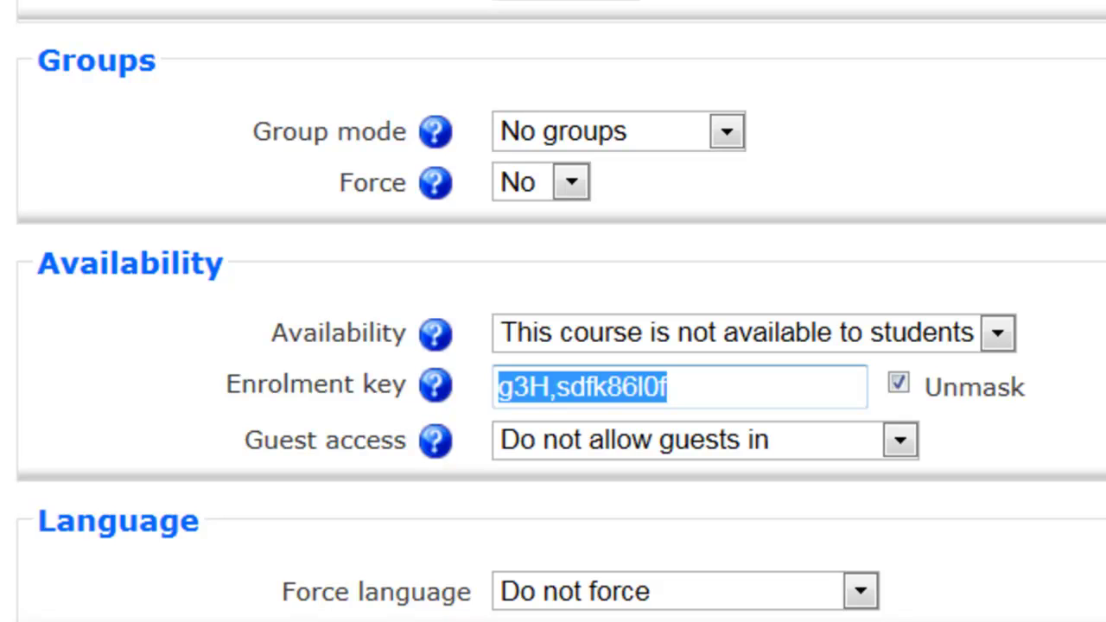
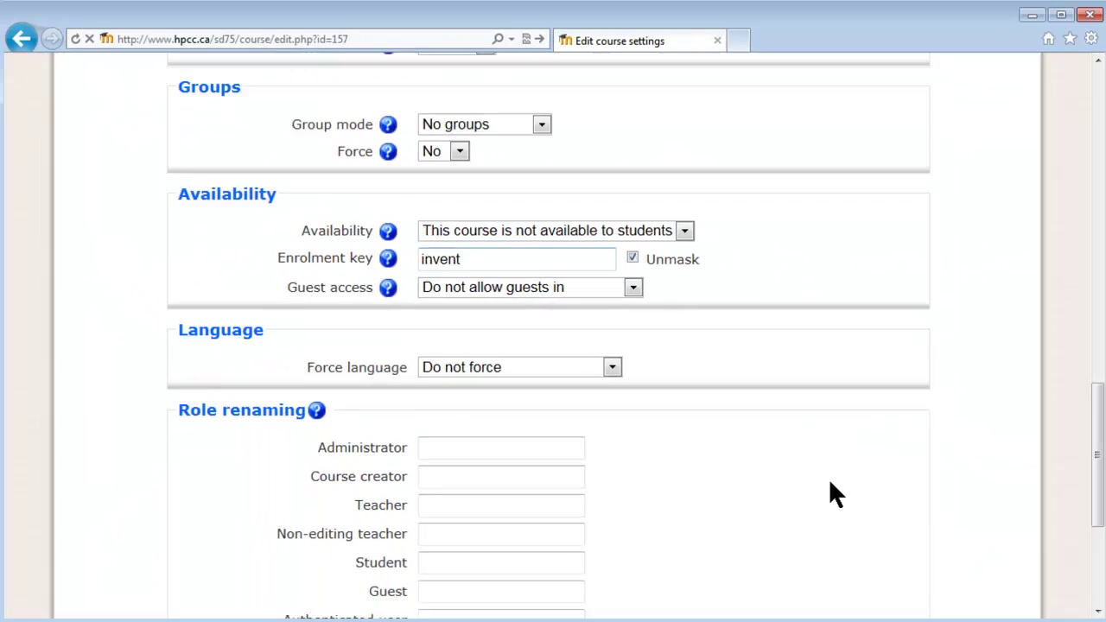
{"action": "scroll", "coordinate": [827, 484], "scroll_direction": "down", "scroll_amount": 3}
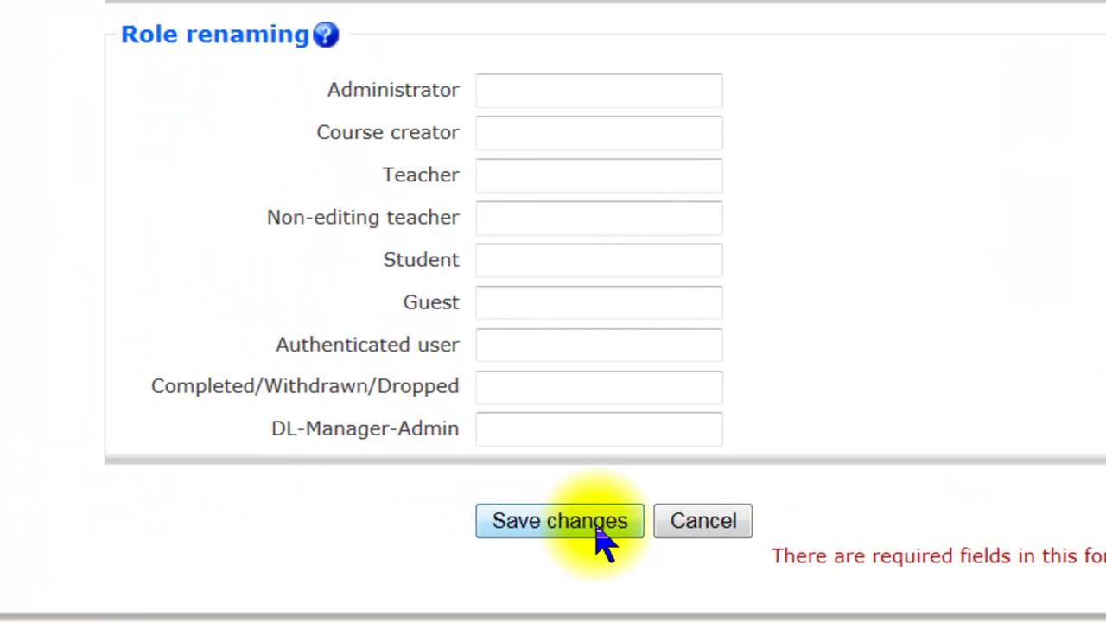
Save the course settings and return to the top of the course's Topic outline
{"action": "left_click", "coordinate": [498, 448]}
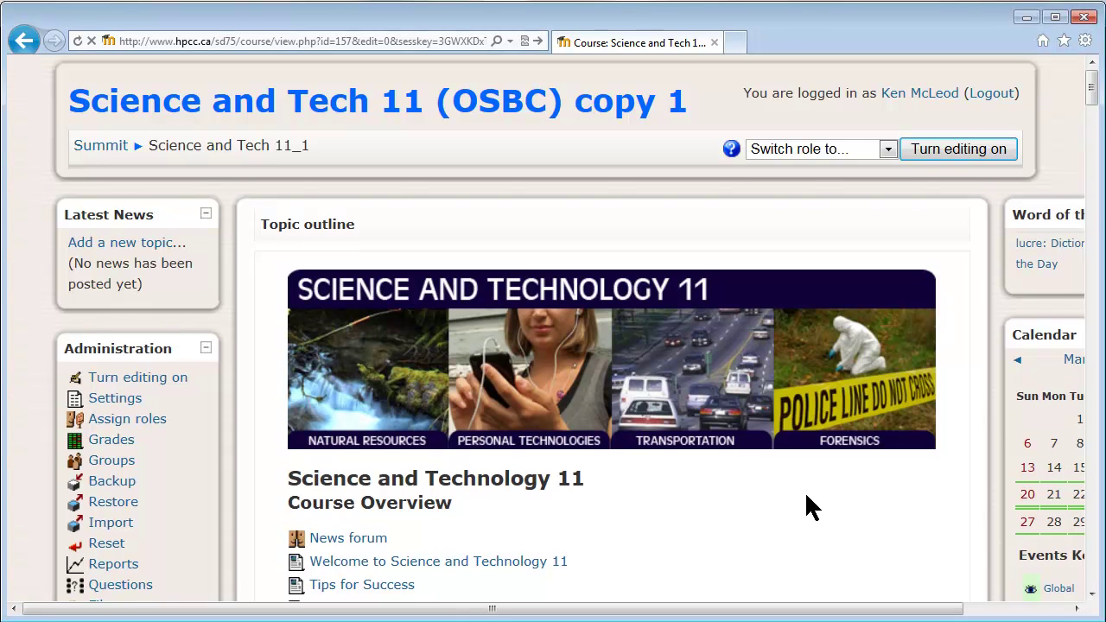
{"action": "scroll", "coordinate": [804, 500], "scroll_direction": "down", "scroll_amount": 3}
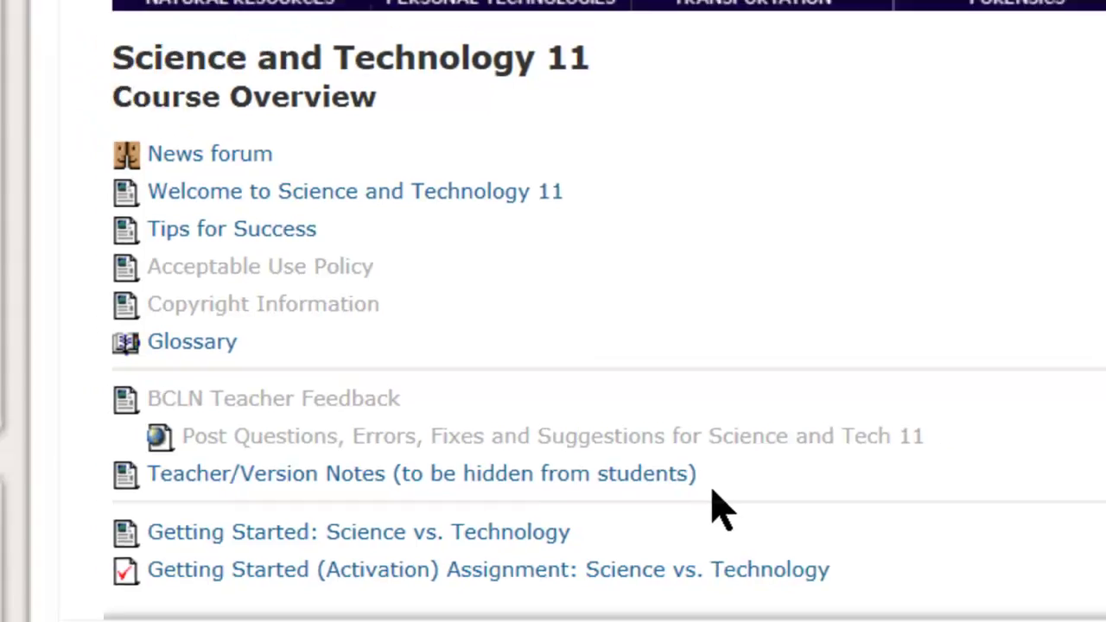
{"action": "scroll", "coordinate": [801, 464], "scroll_direction": "up", "scroll_amount": 3}
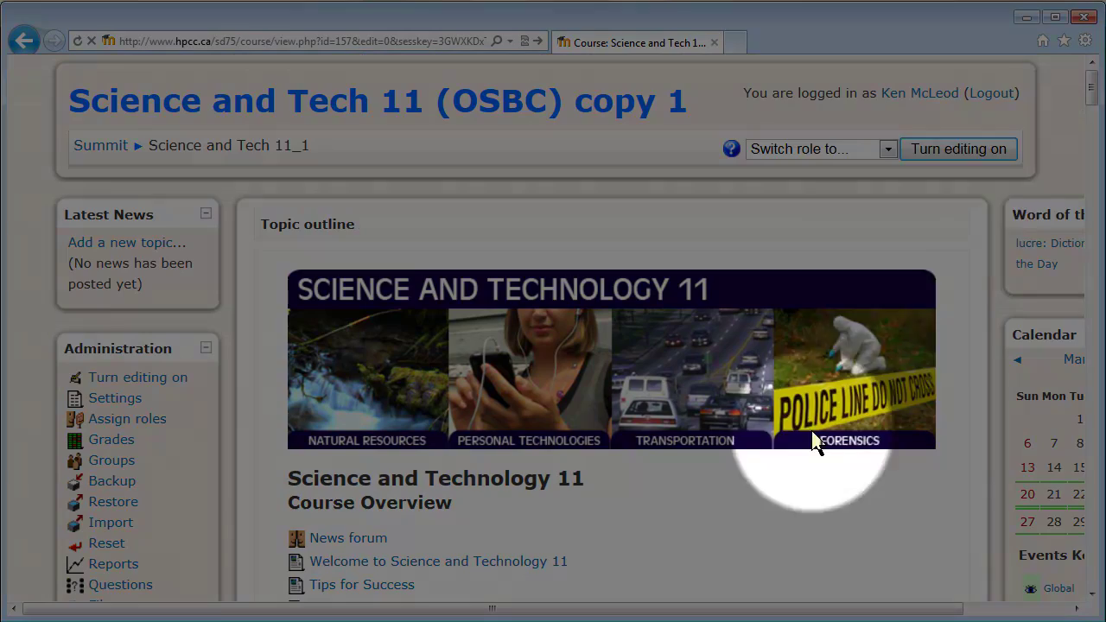
With editing turned on, hide the Teacher/Version Notes item from students using its eye icon
{"action": "left_click", "coordinate": [916, 150]}
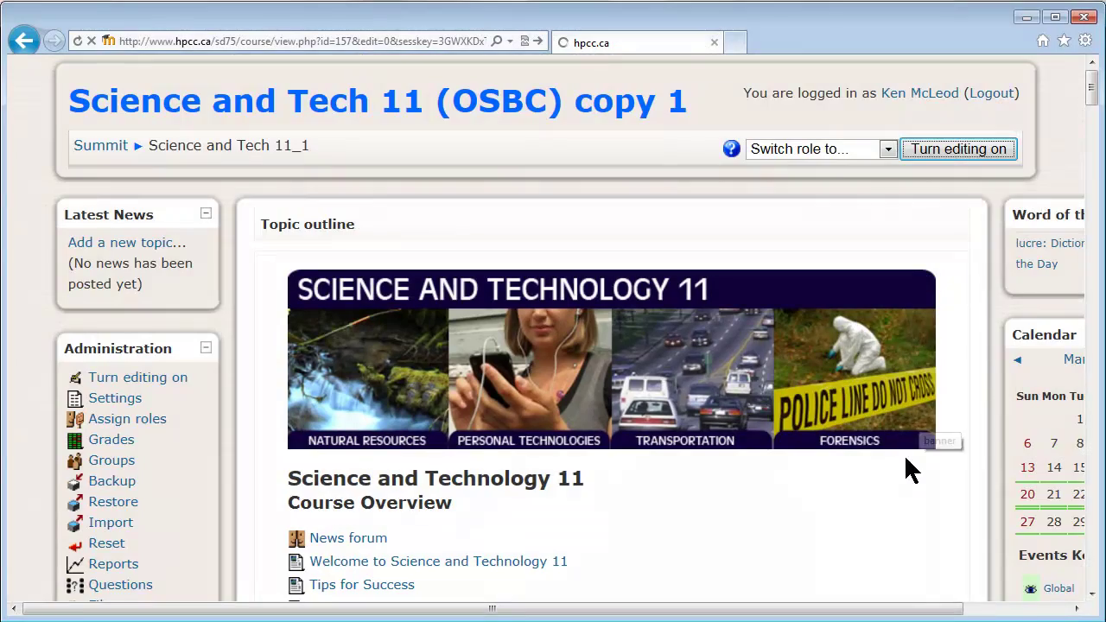
{"action": "scroll", "coordinate": [864, 492], "scroll_direction": "down", "scroll_amount": 3}
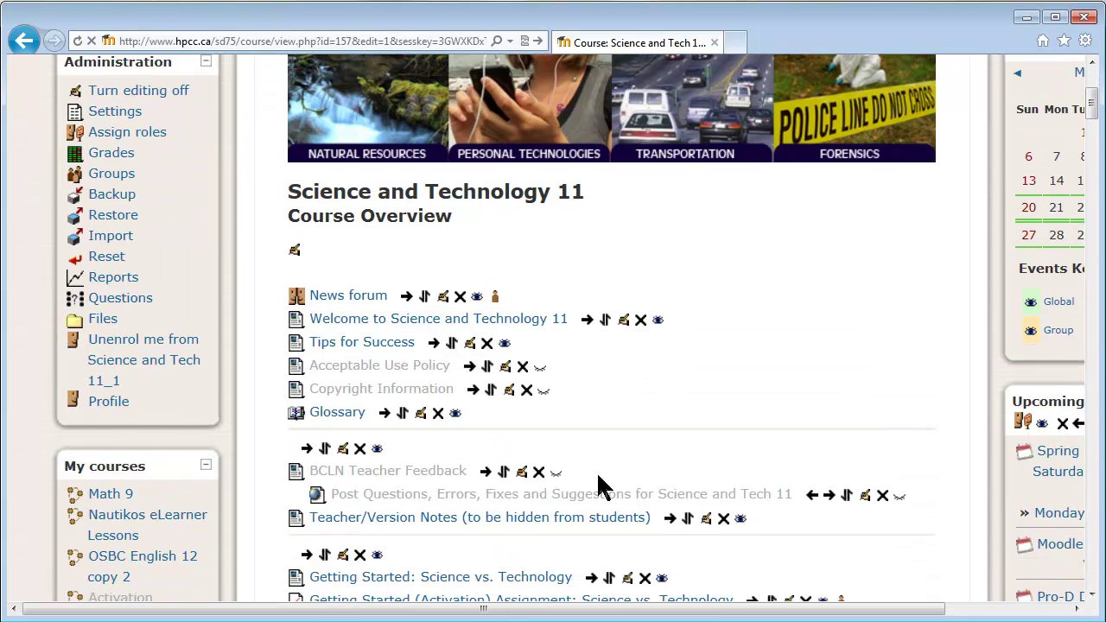
{"action": "scroll", "coordinate": [769, 516], "scroll_direction": "down", "scroll_amount": 3}
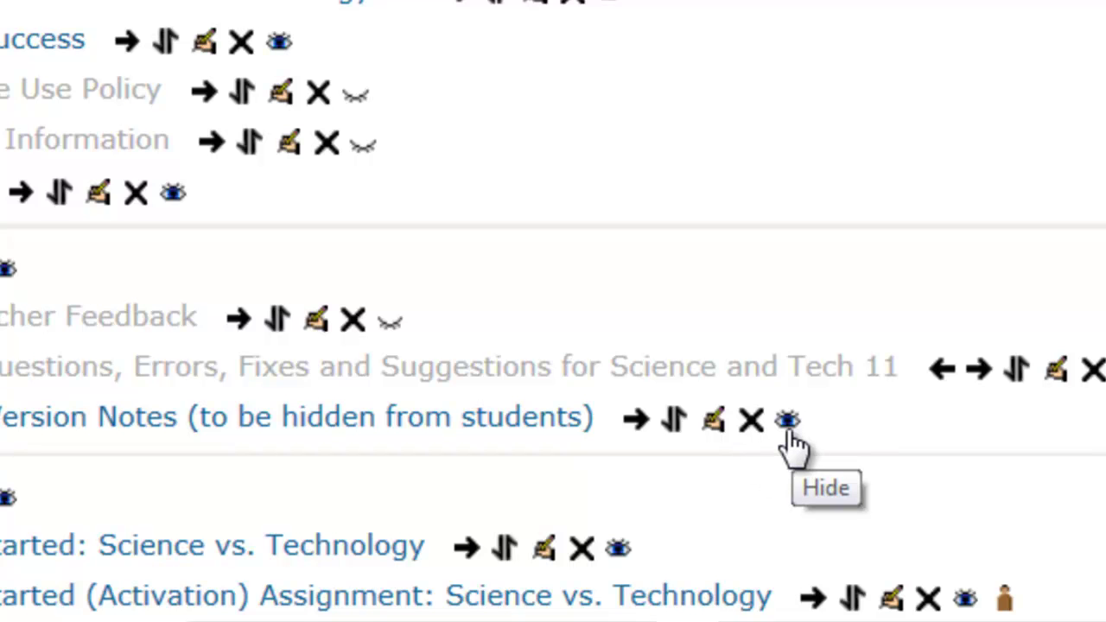
{"action": "left_click", "coordinate": [788, 420]}
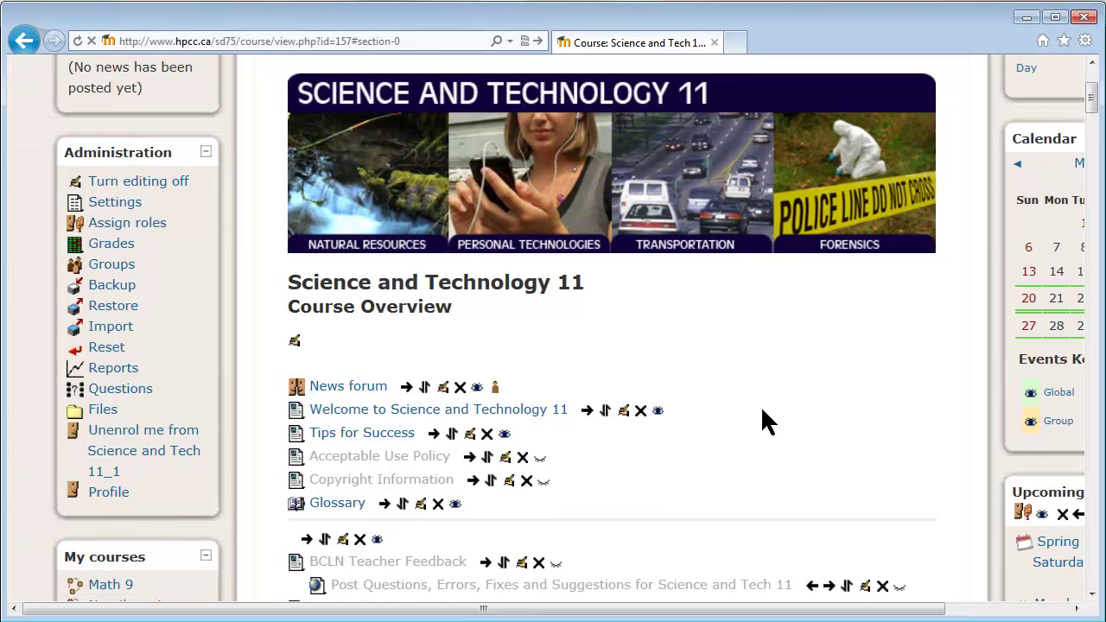
{"action": "scroll", "coordinate": [743, 380], "scroll_direction": "down", "scroll_amount": 3}
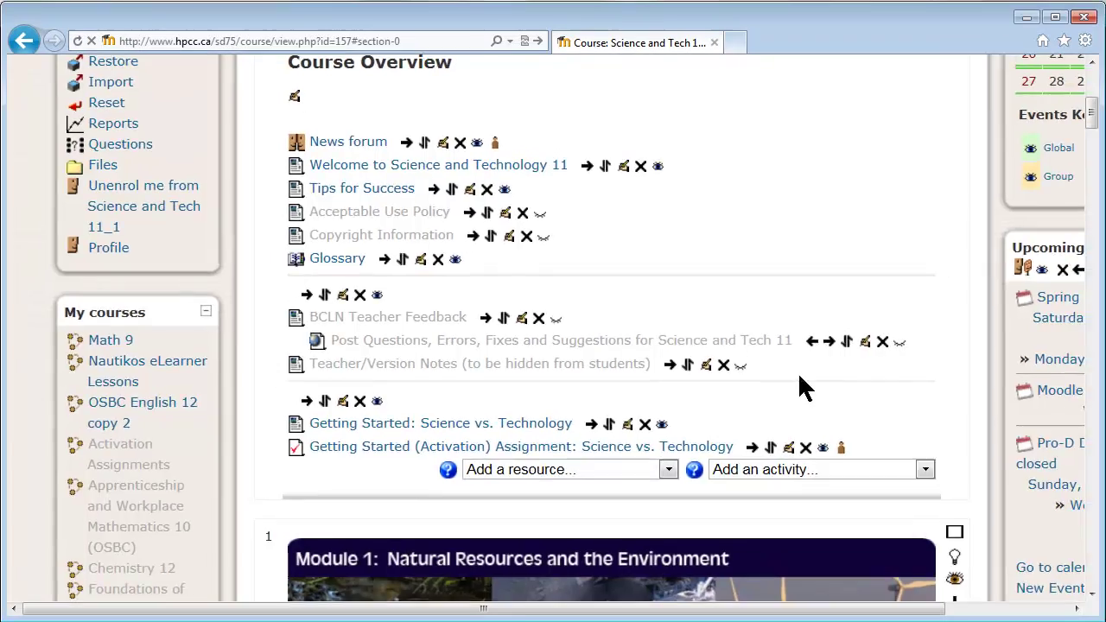
{"action": "scroll", "coordinate": [906, 444], "scroll_direction": "up", "scroll_amount": 5}
Turn editing off and review every course unit, with Teacher/Version Notes still greyed out
{"action": "left_click", "coordinate": [957, 84]}
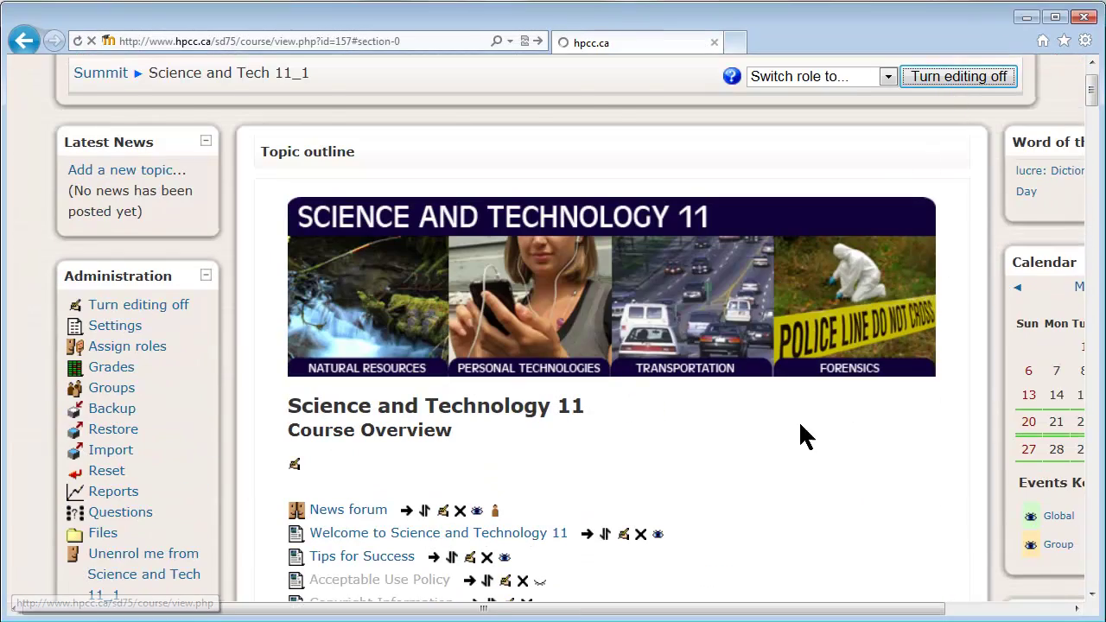
{"action": "scroll", "coordinate": [799, 458], "scroll_direction": "down", "scroll_amount": 10}
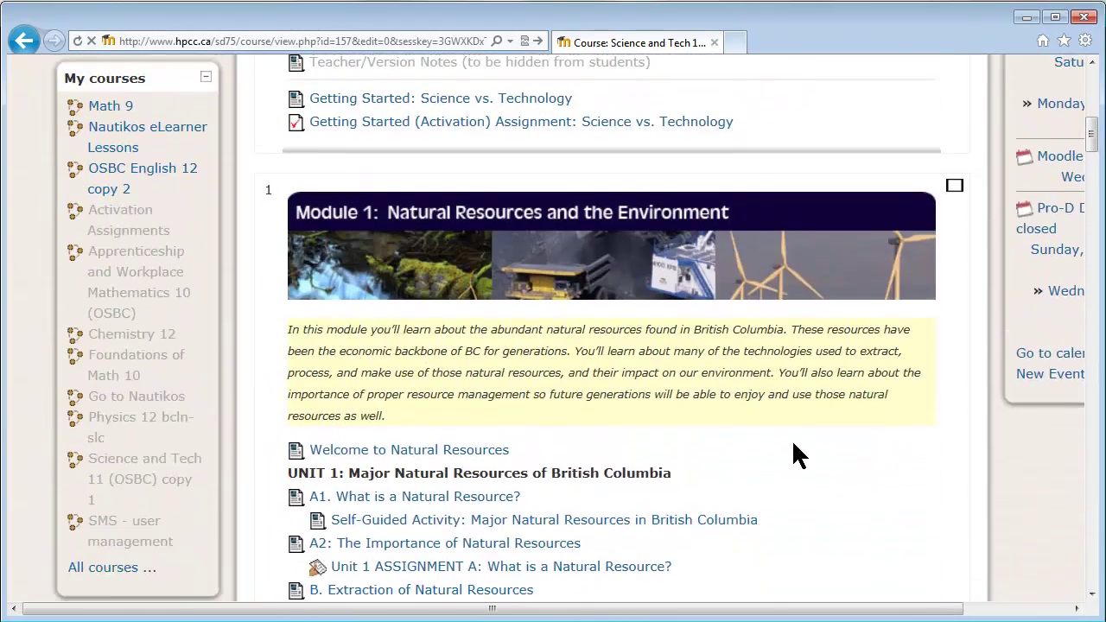
{"action": "scroll", "coordinate": [778, 432], "scroll_direction": "down", "scroll_amount": 5}
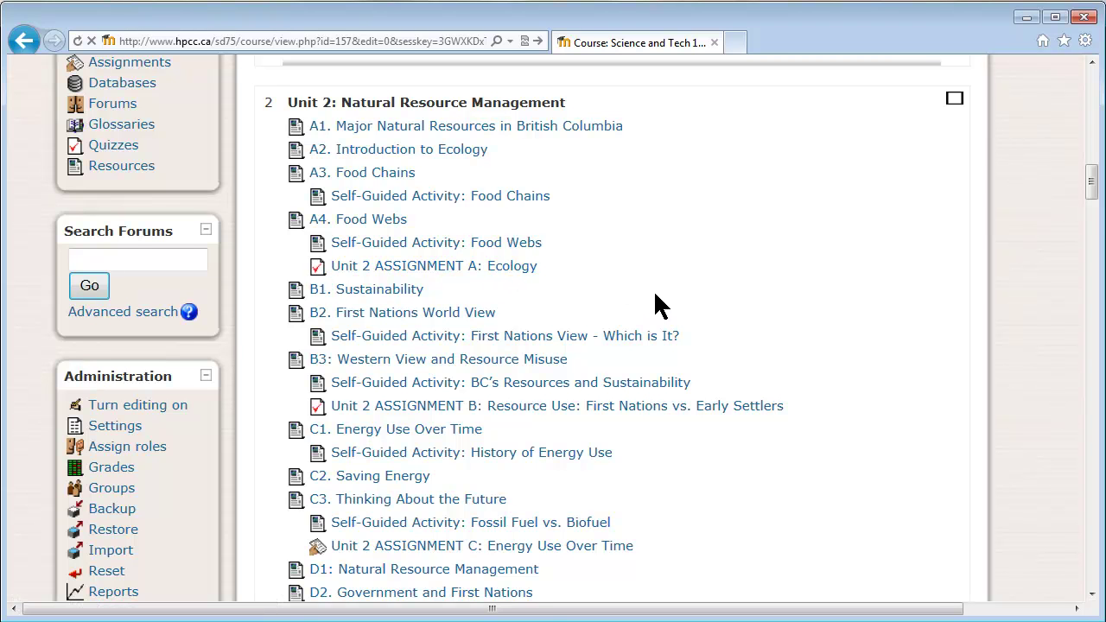
{"action": "scroll", "coordinate": [657, 294], "scroll_direction": "down", "scroll_amount": 3}
{"action": "scroll", "coordinate": [666, 308], "scroll_direction": "down", "scroll_amount": 1}
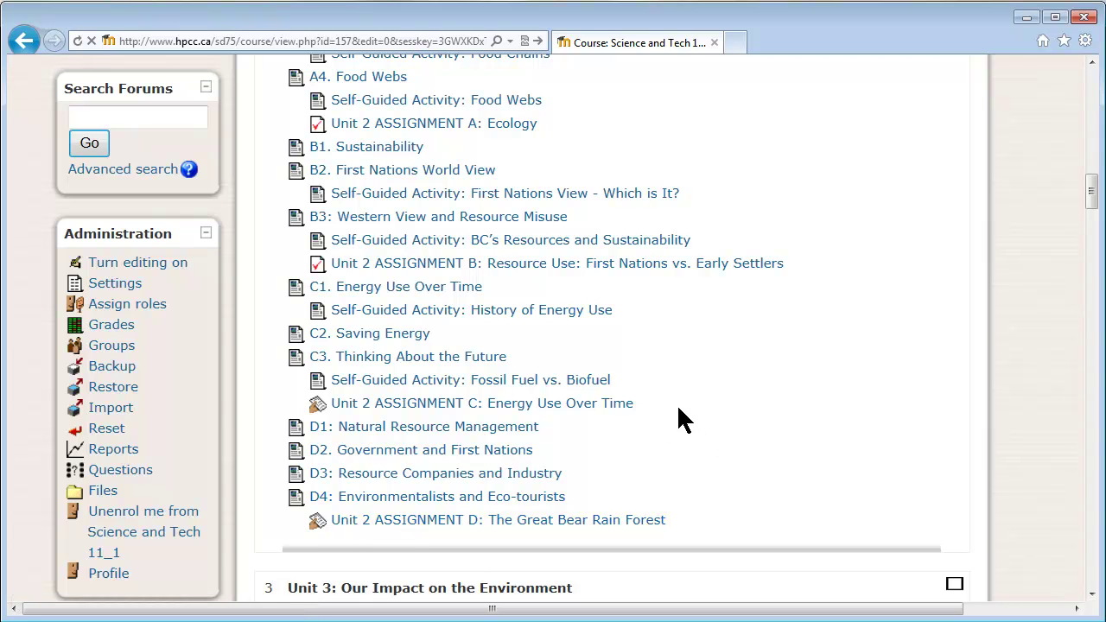
{"action": "scroll", "coordinate": [678, 419], "scroll_direction": "down", "scroll_amount": 3}
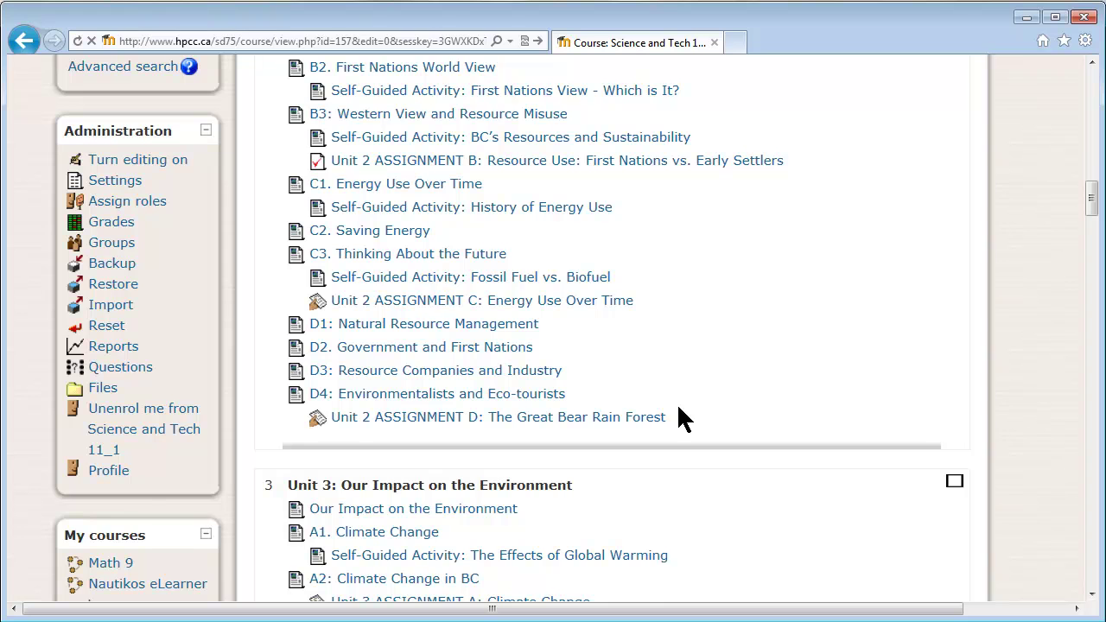
{"action": "scroll", "coordinate": [687, 418], "scroll_direction": "down", "scroll_amount": 6}
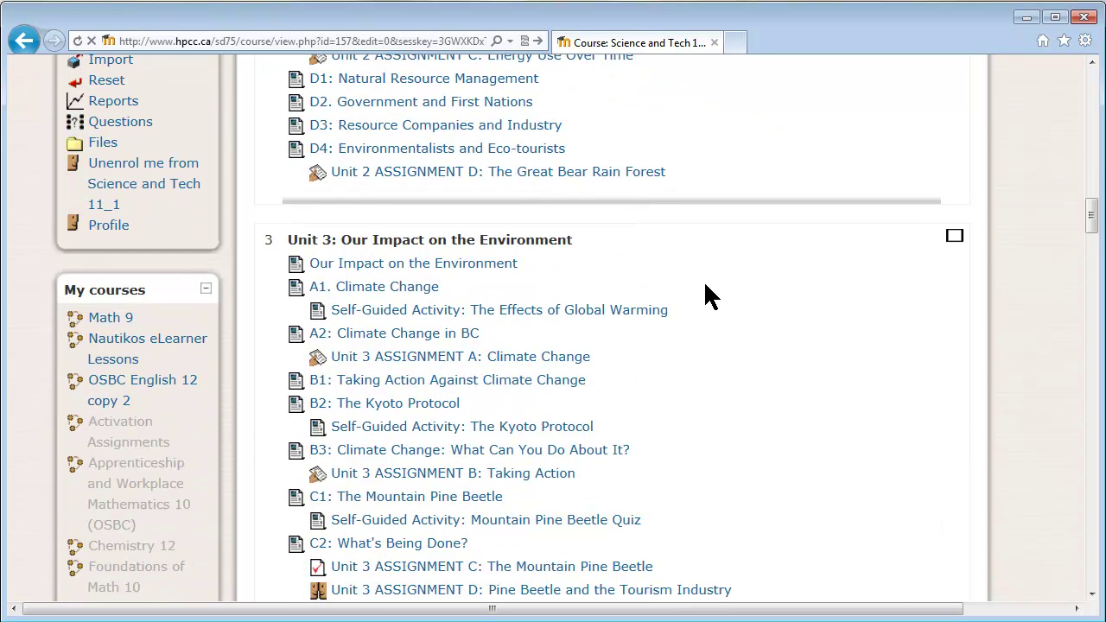
{"action": "scroll", "coordinate": [804, 523], "scroll_direction": "down", "scroll_amount": 5}
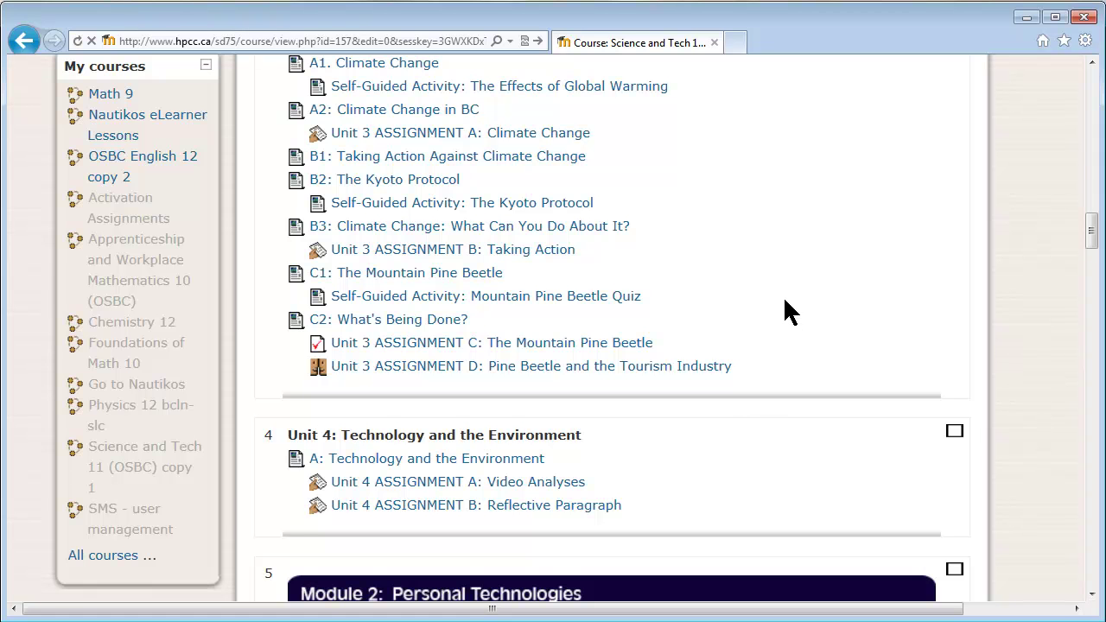
{"action": "scroll", "coordinate": [785, 311], "scroll_direction": "down", "scroll_amount": 15}
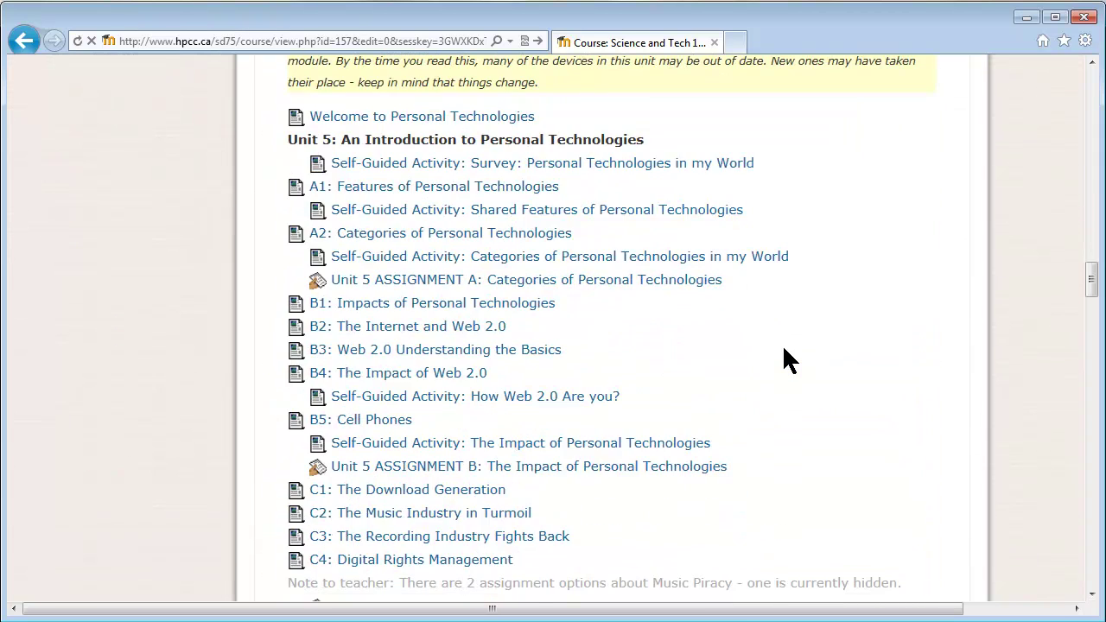
{"action": "scroll", "coordinate": [784, 350], "scroll_direction": "down", "scroll_amount": 7}
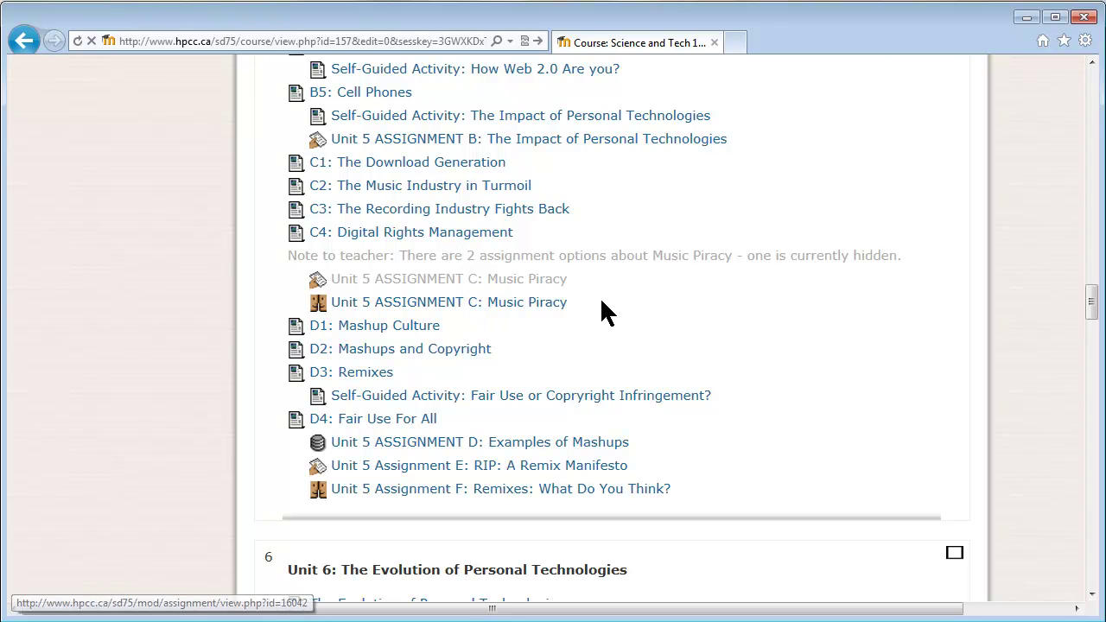
{"action": "scroll", "coordinate": [780, 354], "scroll_direction": "down", "scroll_amount": 20}
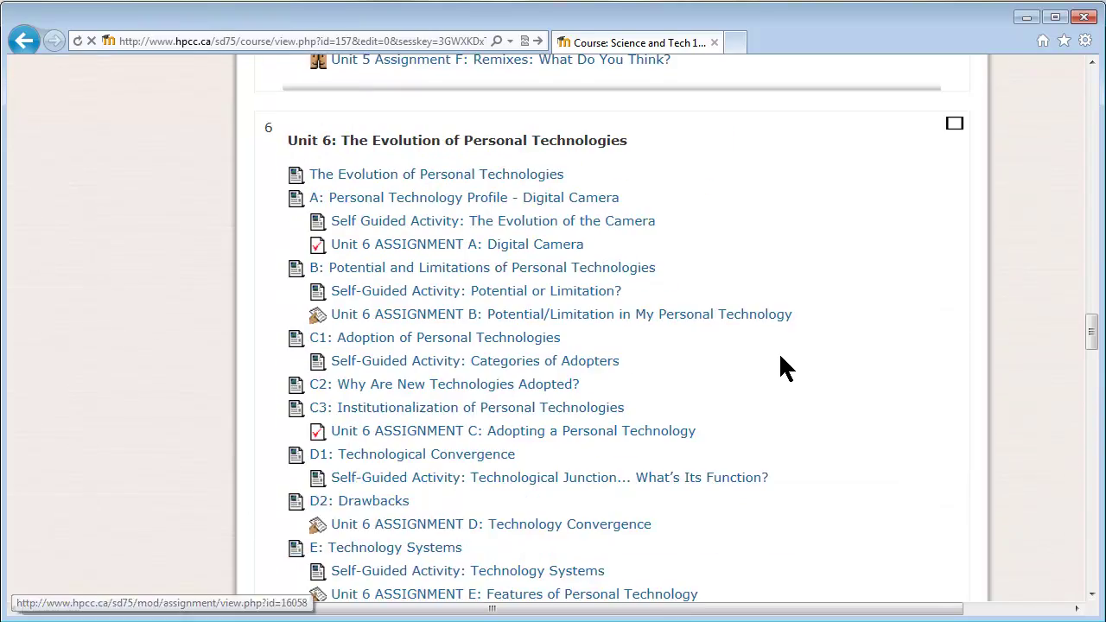
{"action": "scroll", "coordinate": [781, 361], "scroll_direction": "down", "scroll_amount": 20}
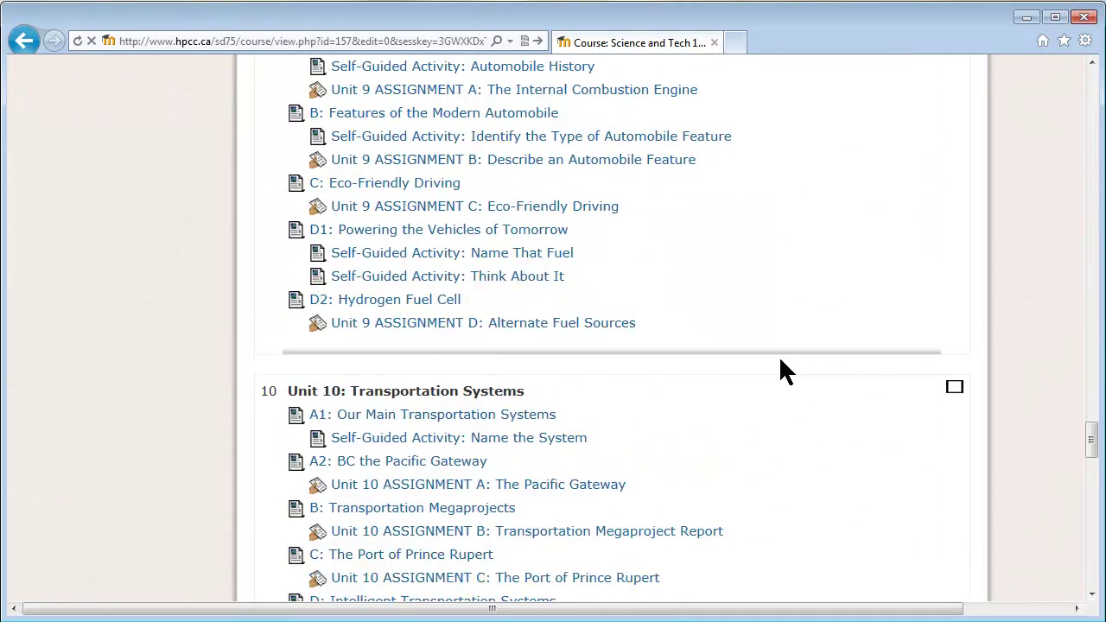
{"action": "scroll", "coordinate": [781, 363], "scroll_direction": "down", "scroll_amount": 7}
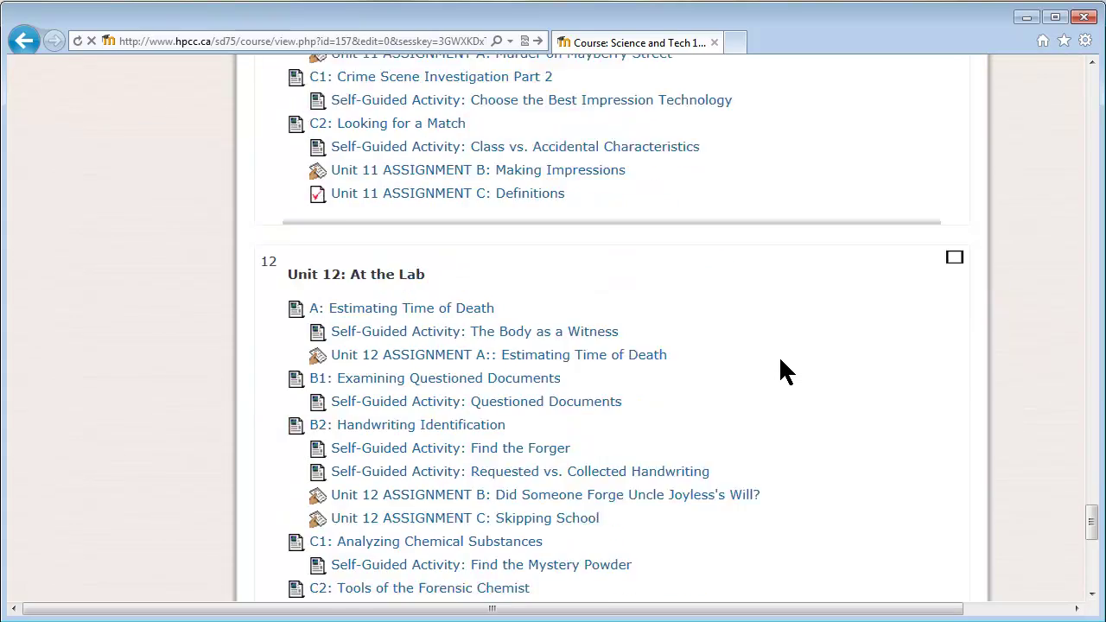
{"action": "scroll", "coordinate": [780, 372], "scroll_direction": "down", "scroll_amount": 11}
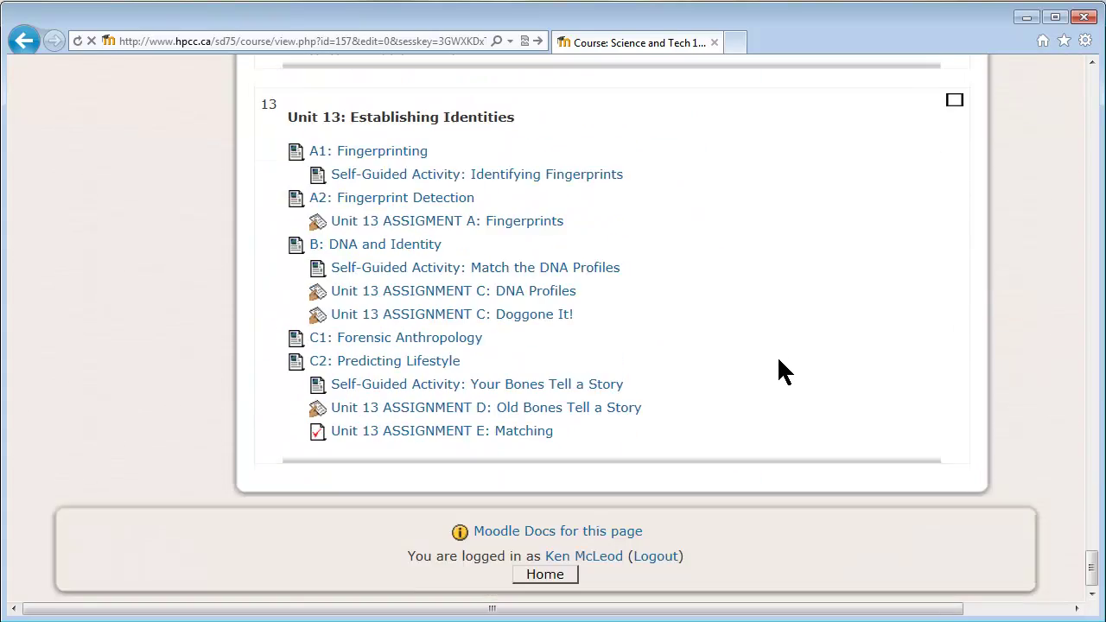
{"action": "scroll", "coordinate": [852, 510], "scroll_direction": "up", "scroll_amount": 20}
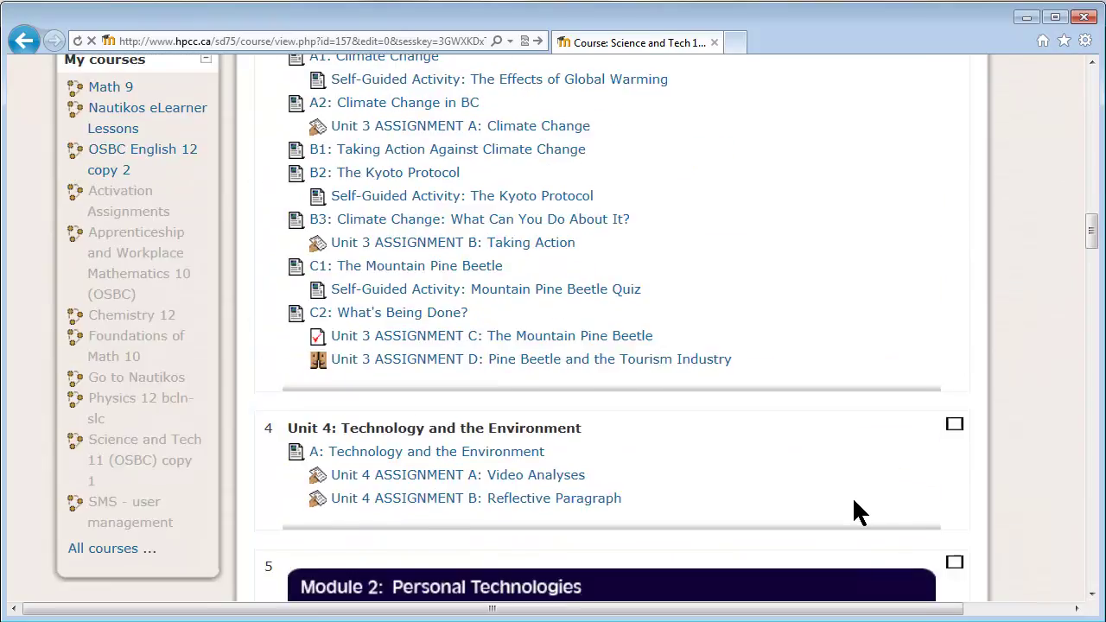
{"action": "scroll", "coordinate": [855, 511], "scroll_direction": "up", "scroll_amount": 15}
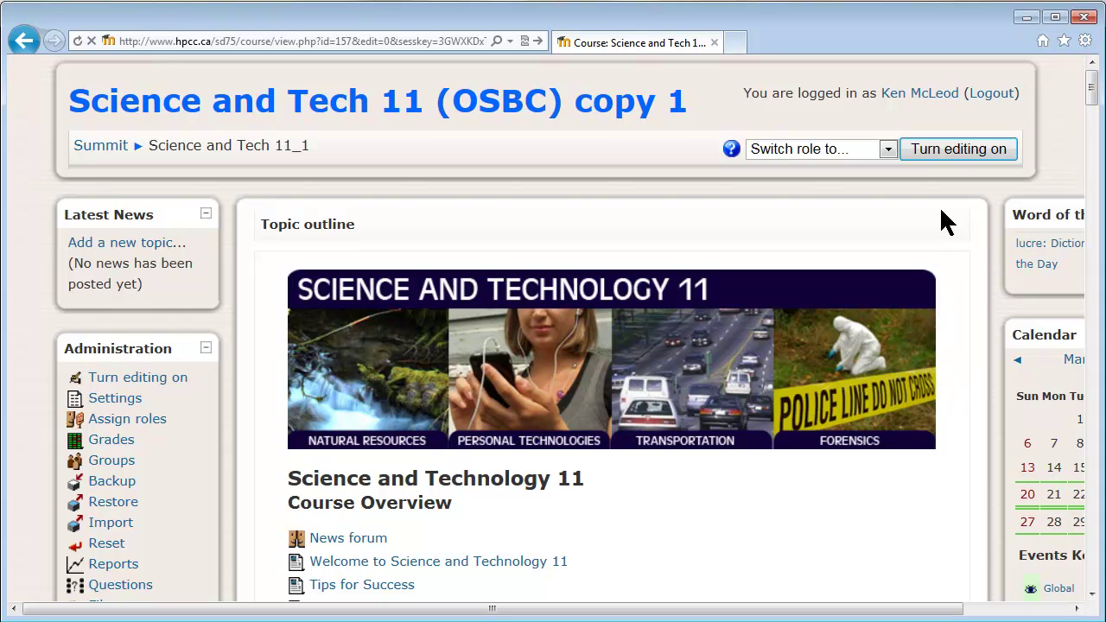
{"action": "scroll", "coordinate": [972, 276], "scroll_direction": "down", "scroll_amount": 3}
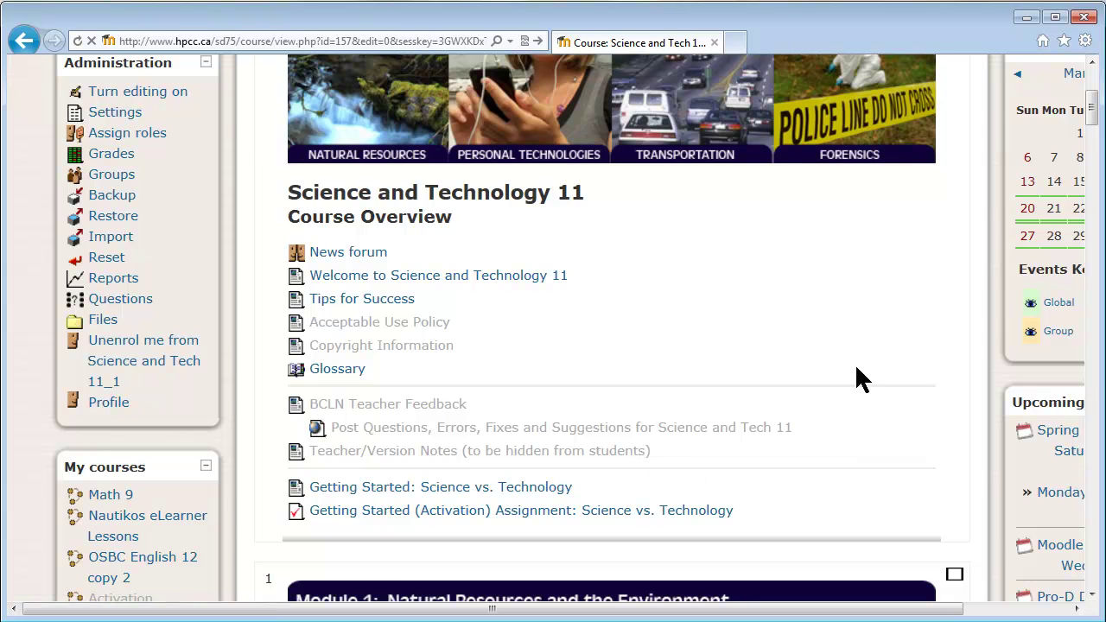
{"action": "scroll", "coordinate": [899, 354], "scroll_direction": "up", "scroll_amount": 3}
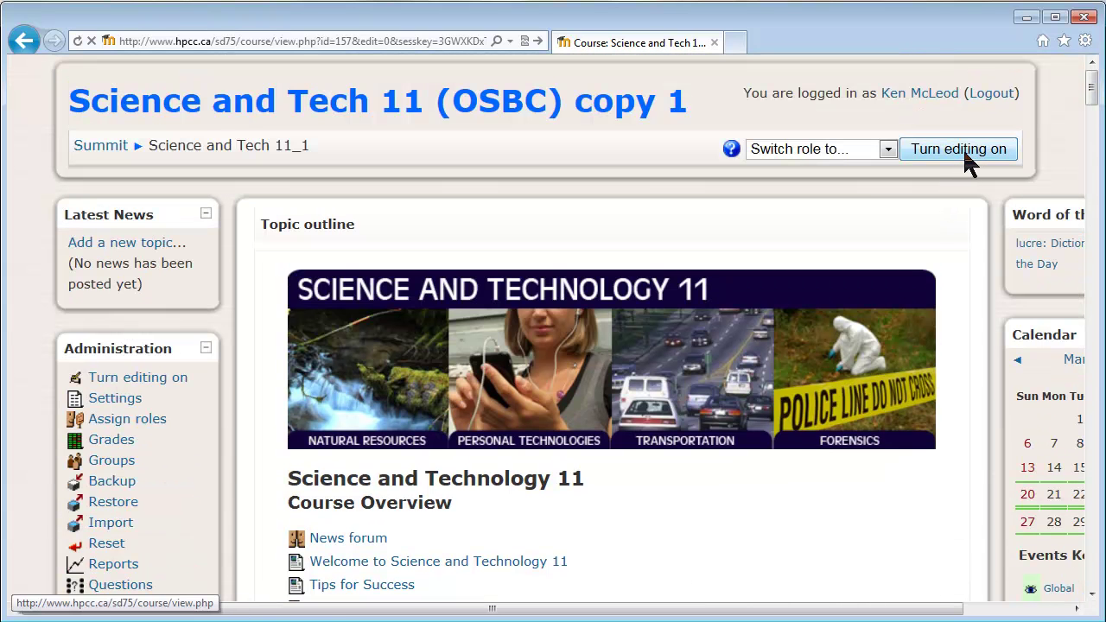